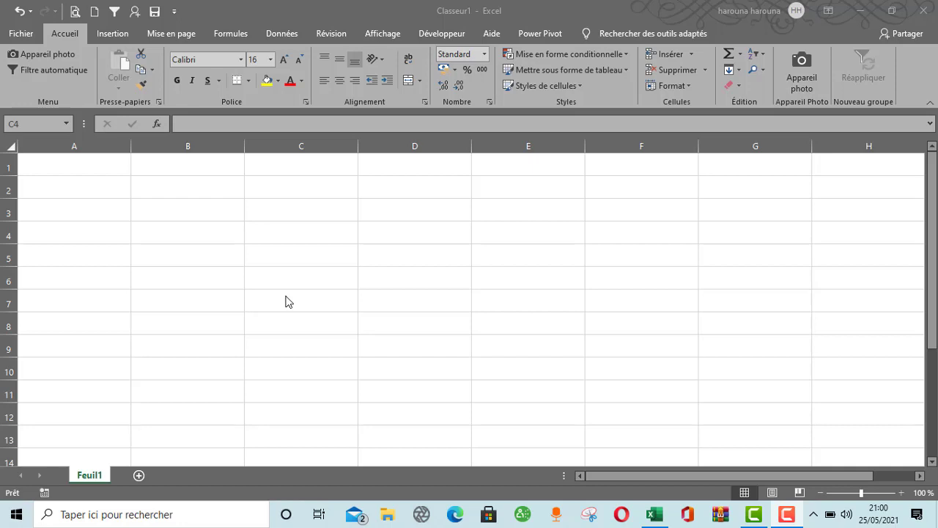
Step: Enter "lui même" without a hyphen in cell C4 to test automatic correction
text(lui me)
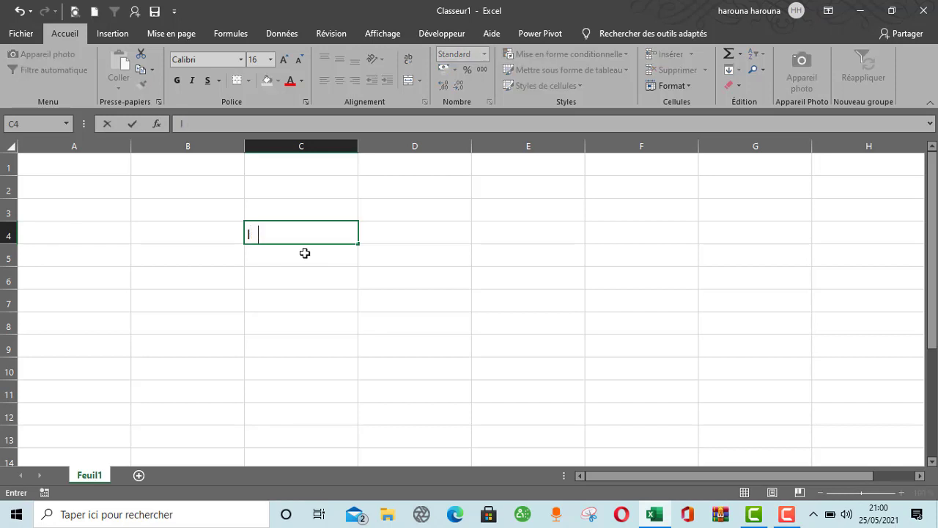
text(e)
key(Tab)
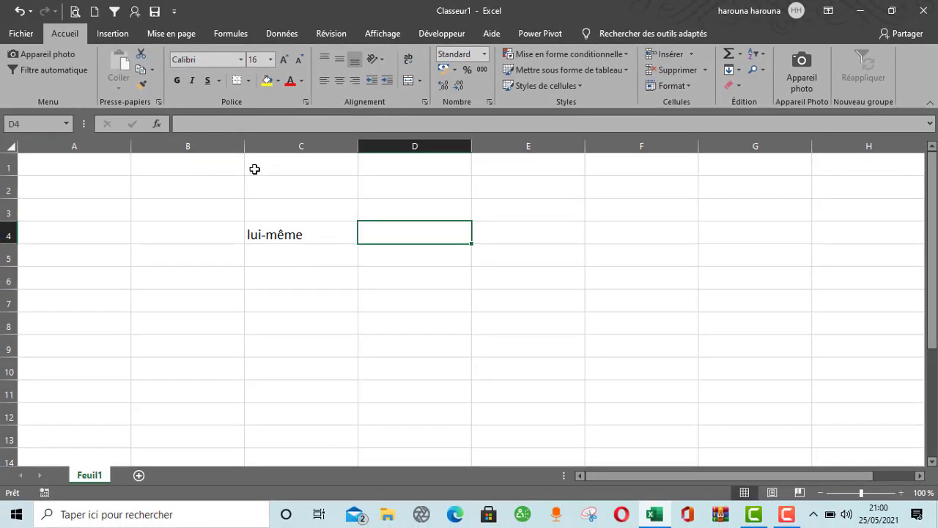
Step: Enter the misspelled word "magazin" in cell C1 and the correct spelling "magasin" in cell D1
click(266, 174)
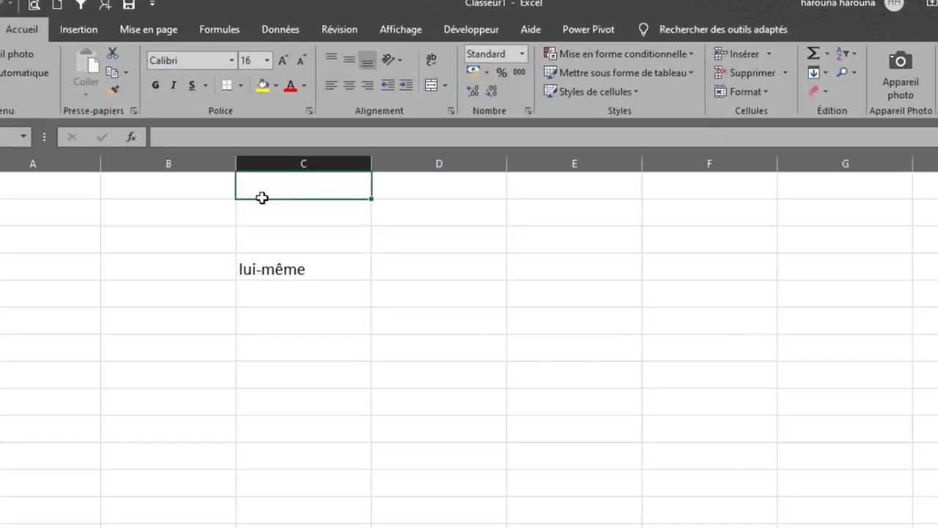
text(magazin)
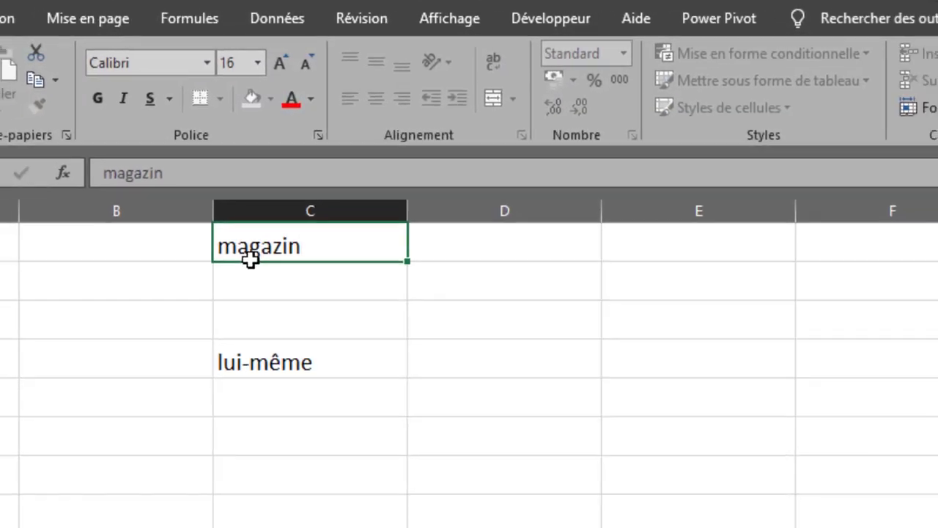
key(Tab)
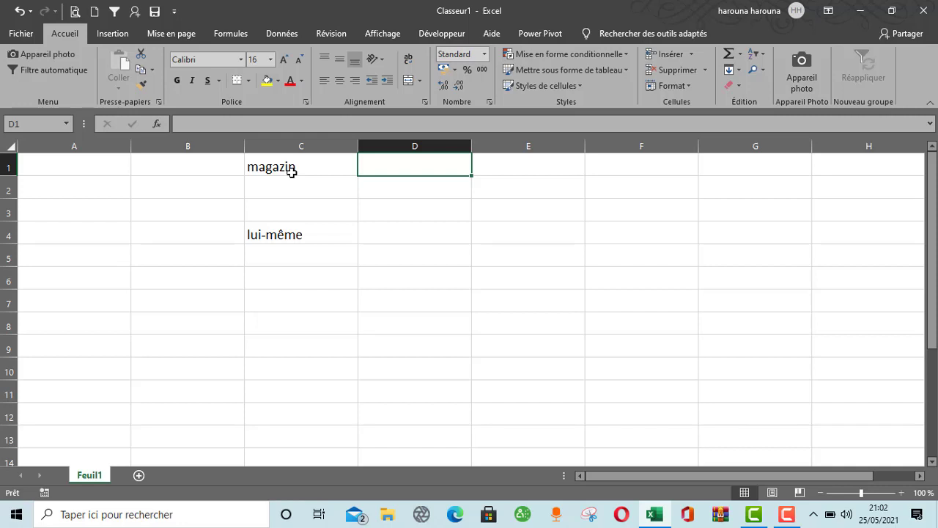
text(magasin)
key(Tab)
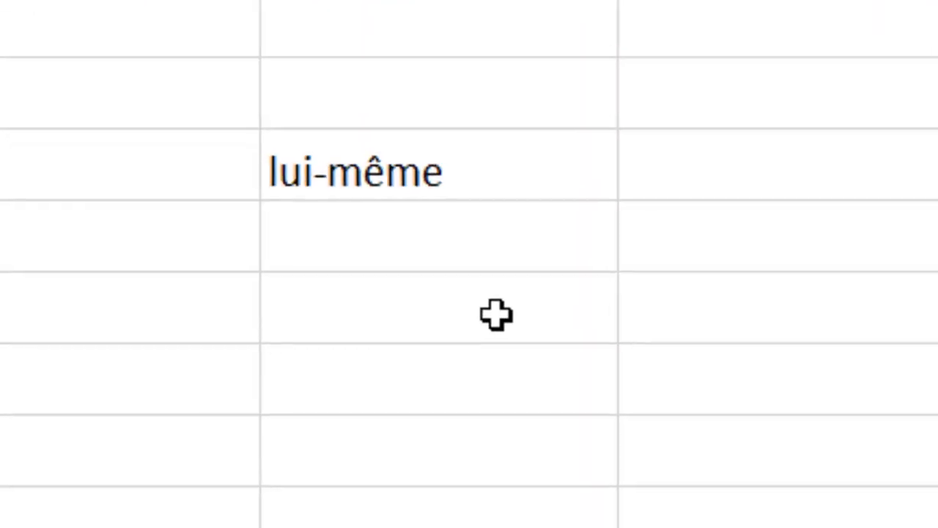
Step: Enter the symbol shortcuts "(c)" in cell C6 and "(e)" in cell C7 to test their automatic replacement
click(319, 281)
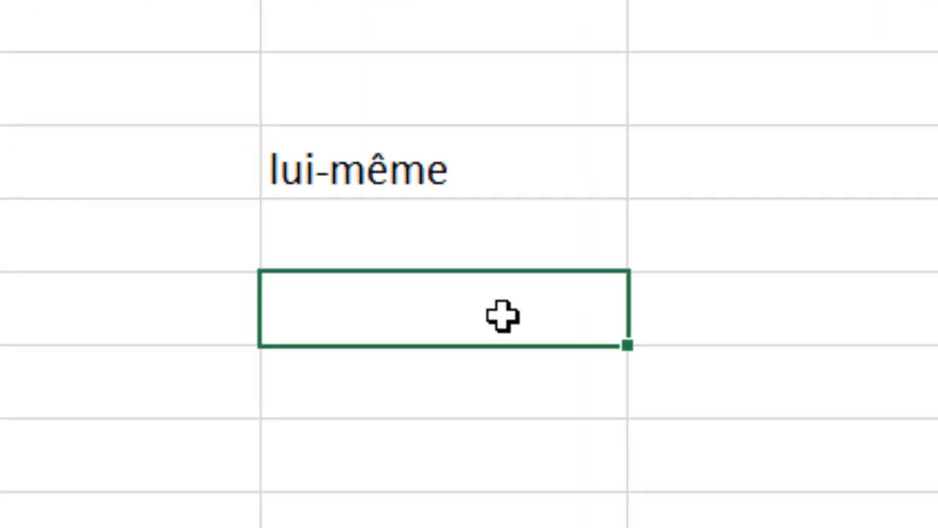
text((c))
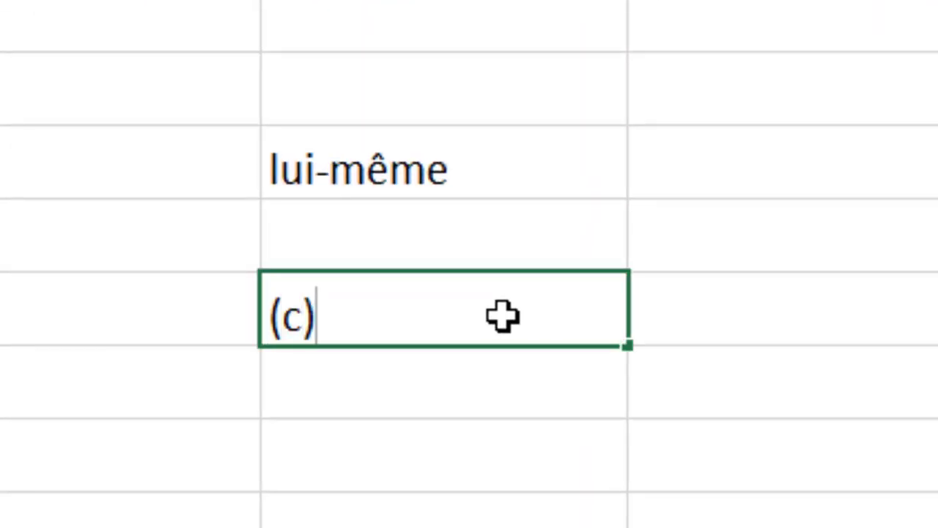
key(Return)
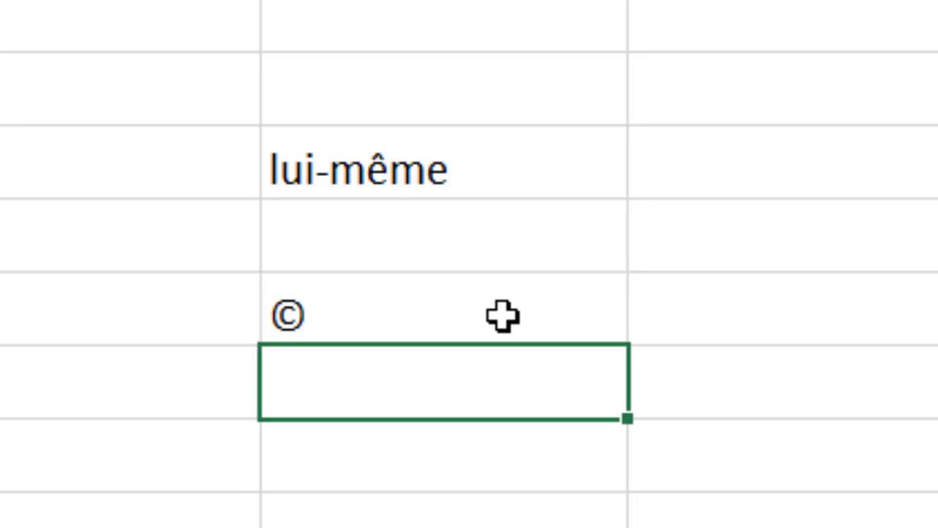
text(()
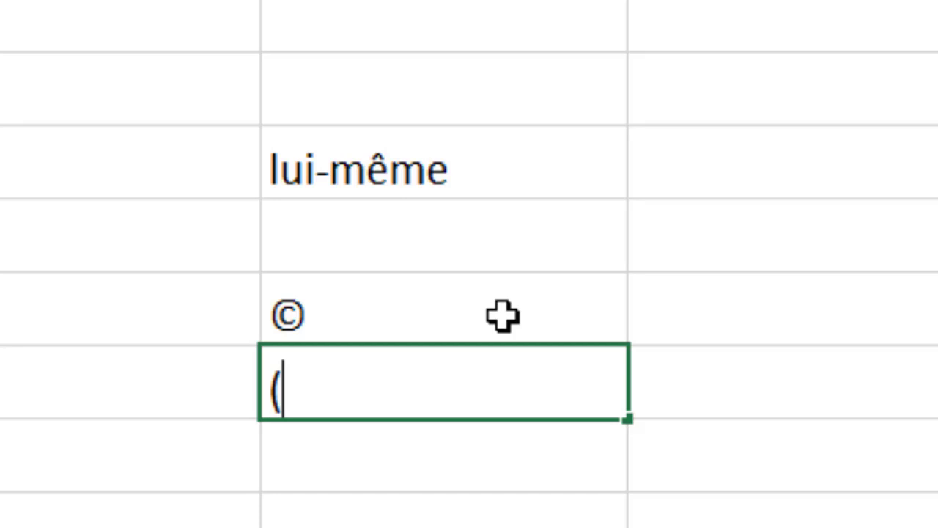
text(e))
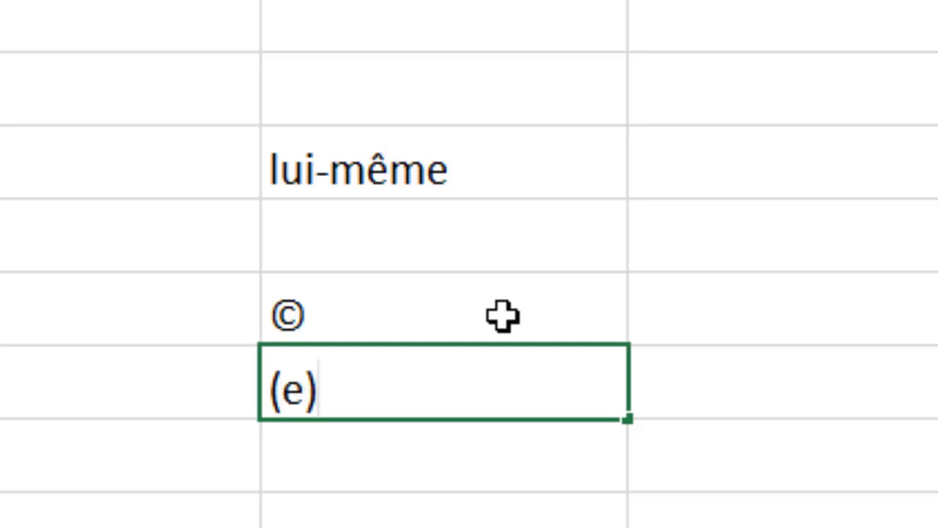
key(Return)
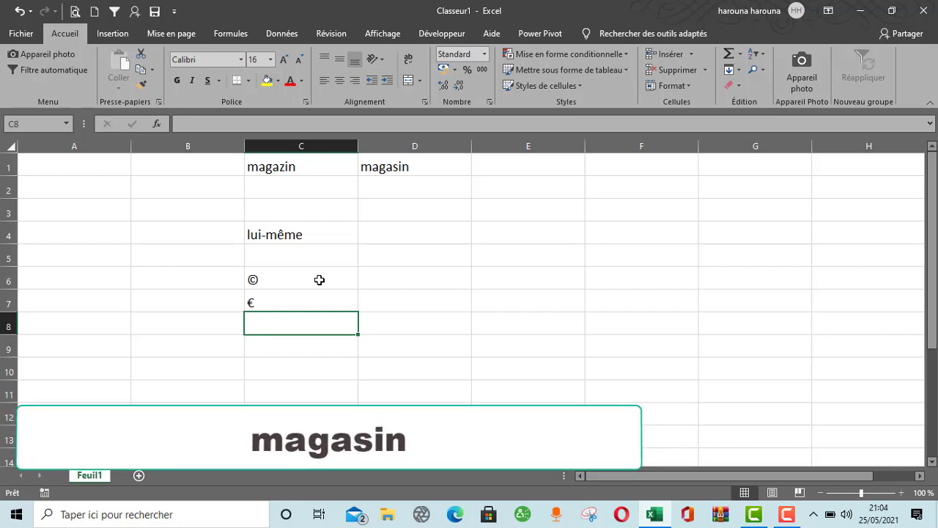
Step: Open the automatic correction options from Excel's Vérification settings
click(24, 38)
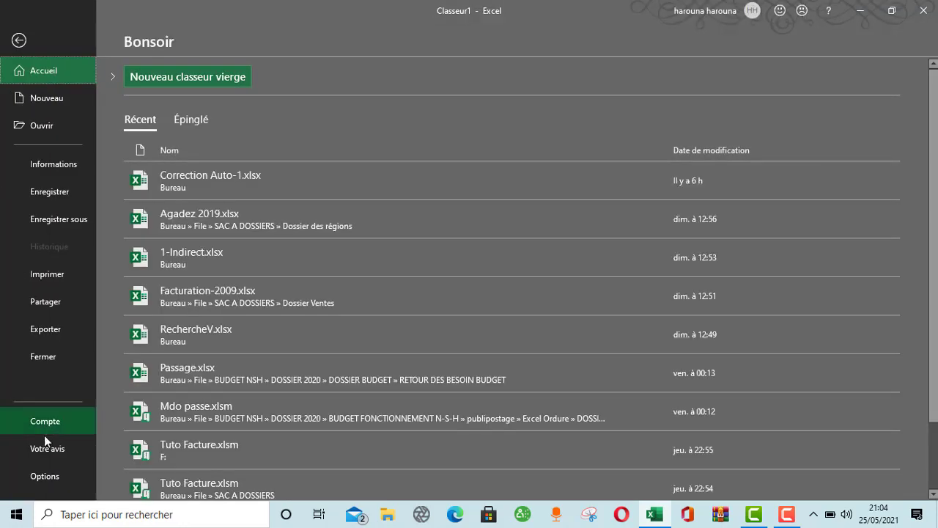
click(49, 466)
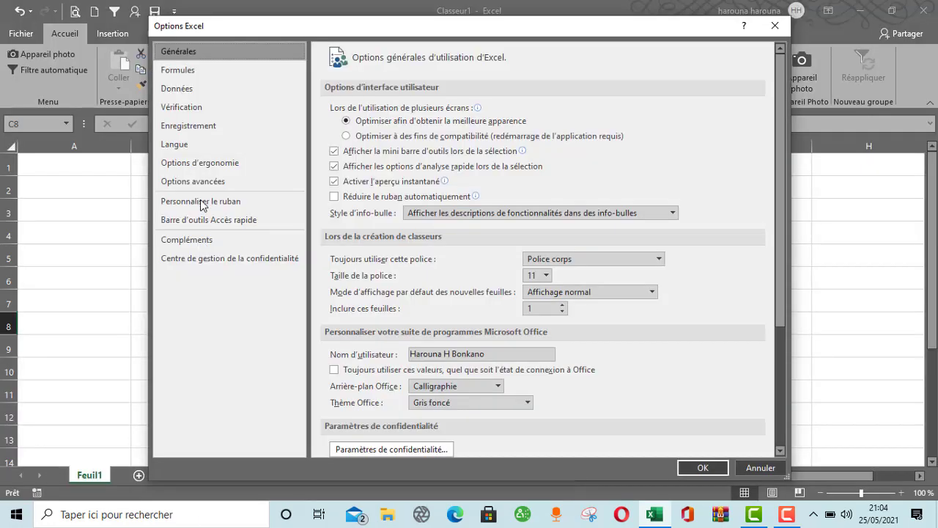
click(195, 110)
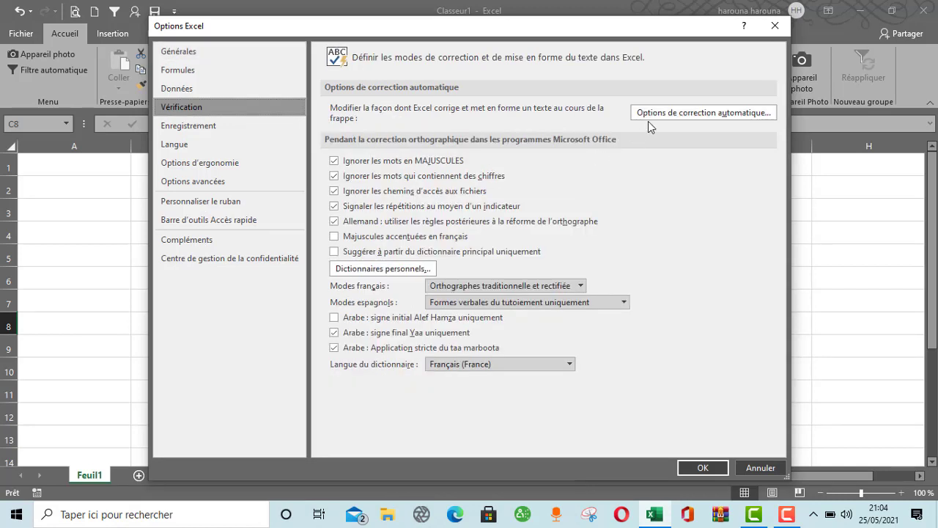
click(666, 117)
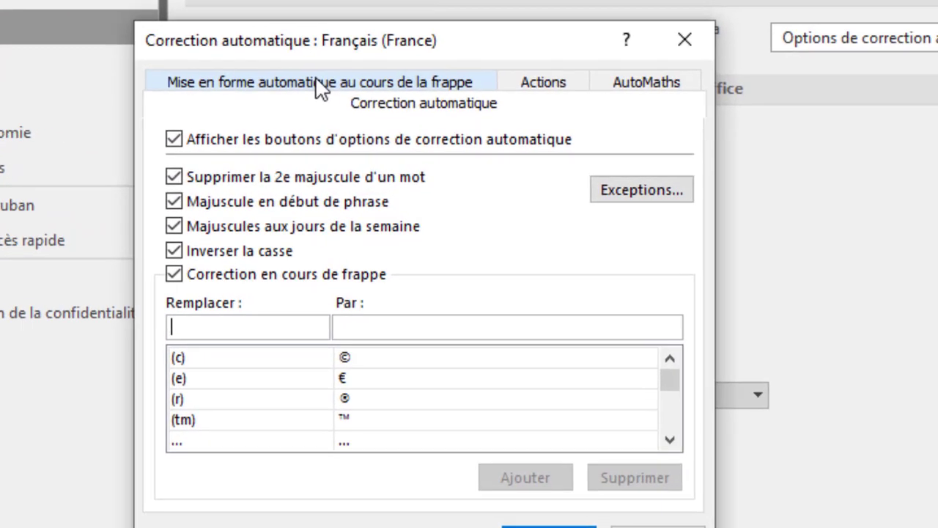
Step: Review the as-you-type formatting, Actions and AutoMaths settings, and the replacement list under Correction automatique
click(318, 82)
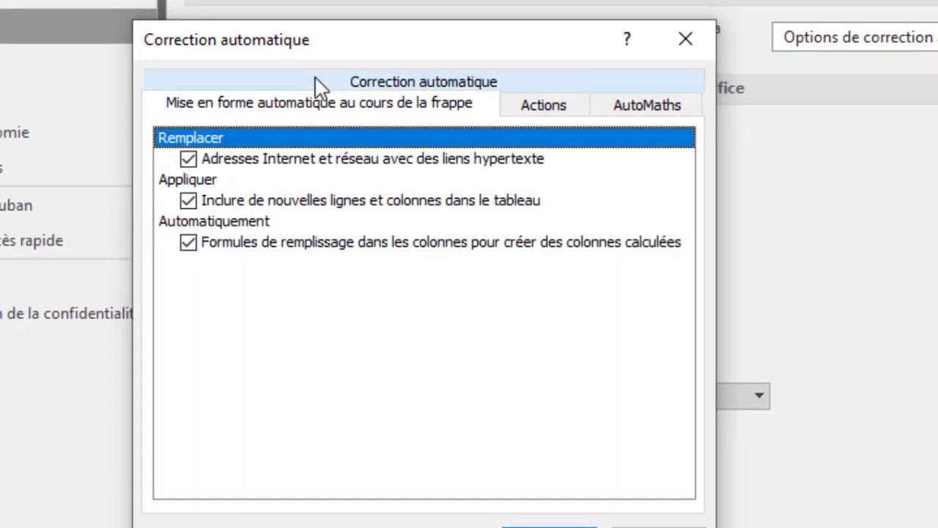
click(525, 110)
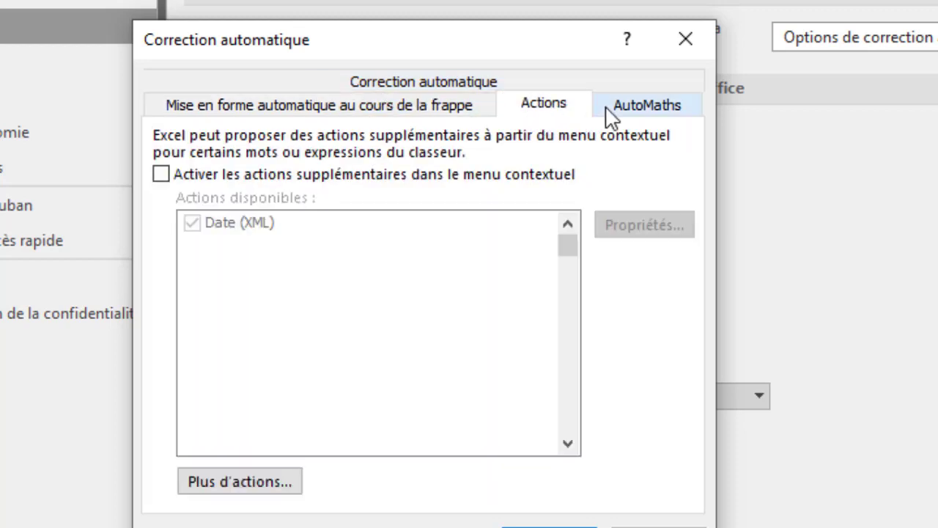
click(625, 107)
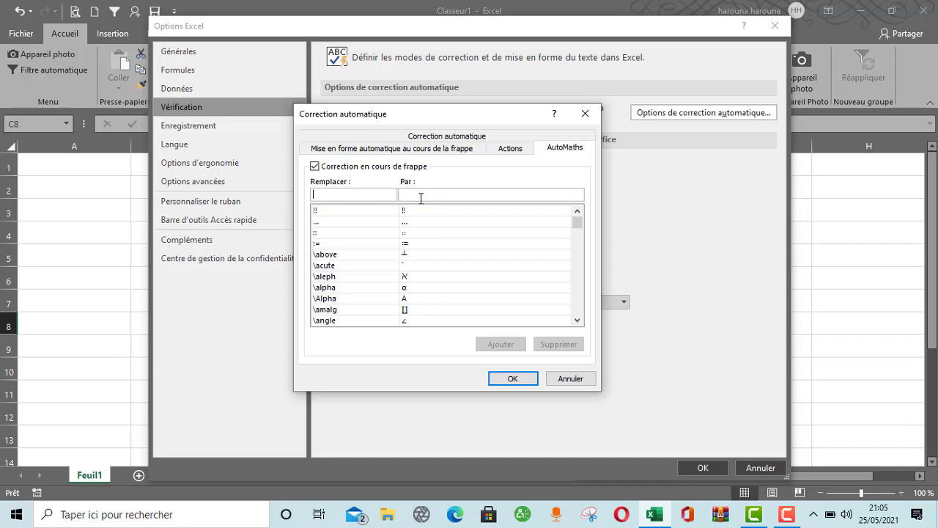
click(391, 140)
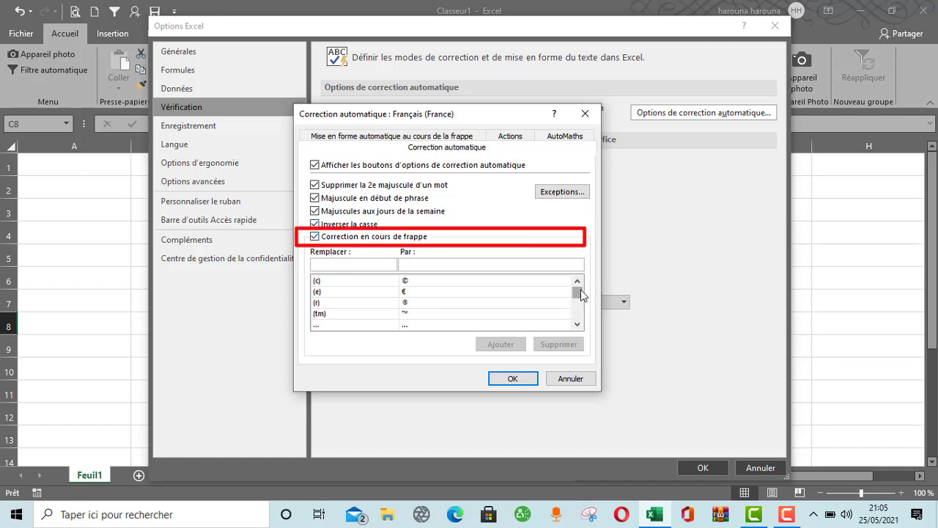
mouse_move(580, 294)
mouse_down()
mouse_move(581, 312)
mouse_move(577, 282)
mouse_up()
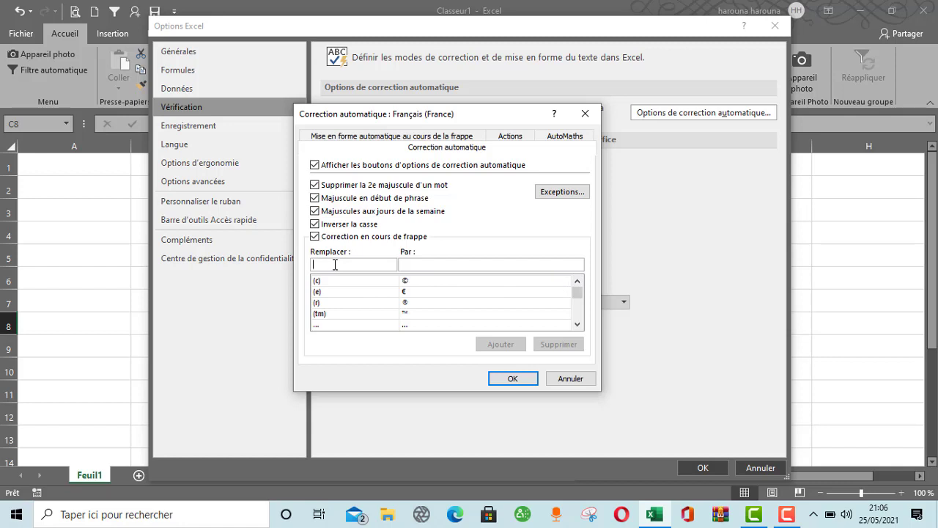
Step: Add an automatic correction entry replacing "magazin" with "magasin" and save the options
text(magazin)
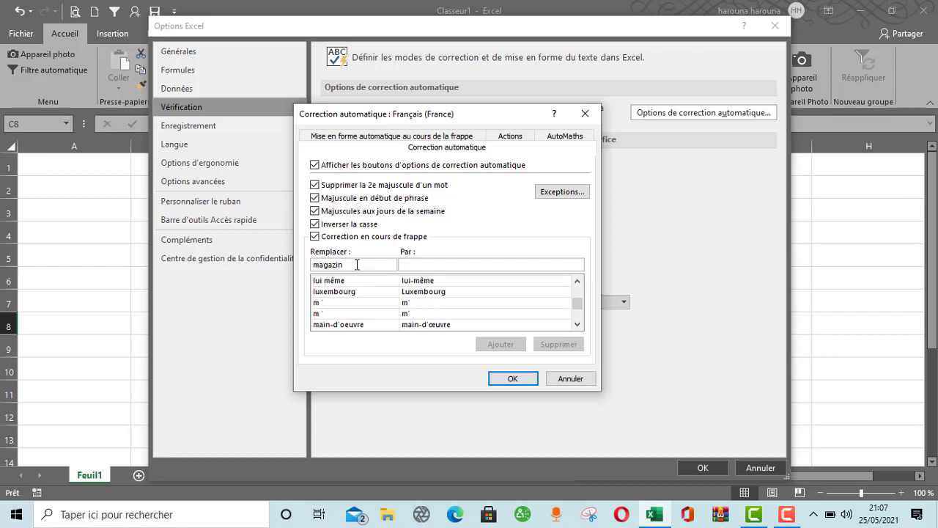
key(Tab)
text(magasi)
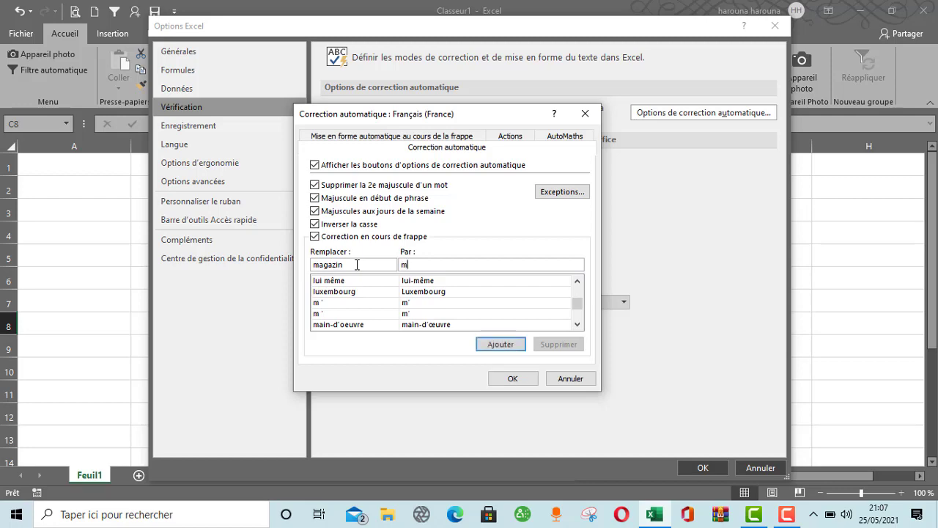
text(n)
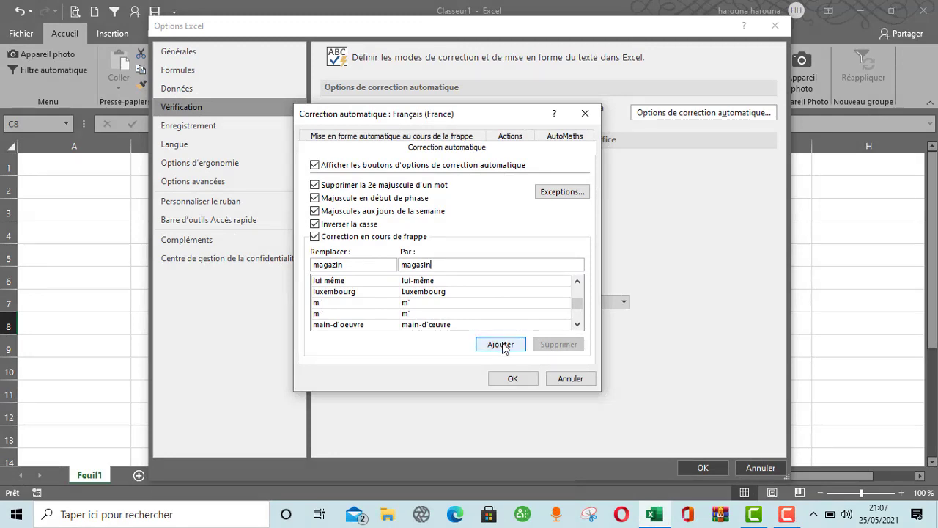
click(504, 347)
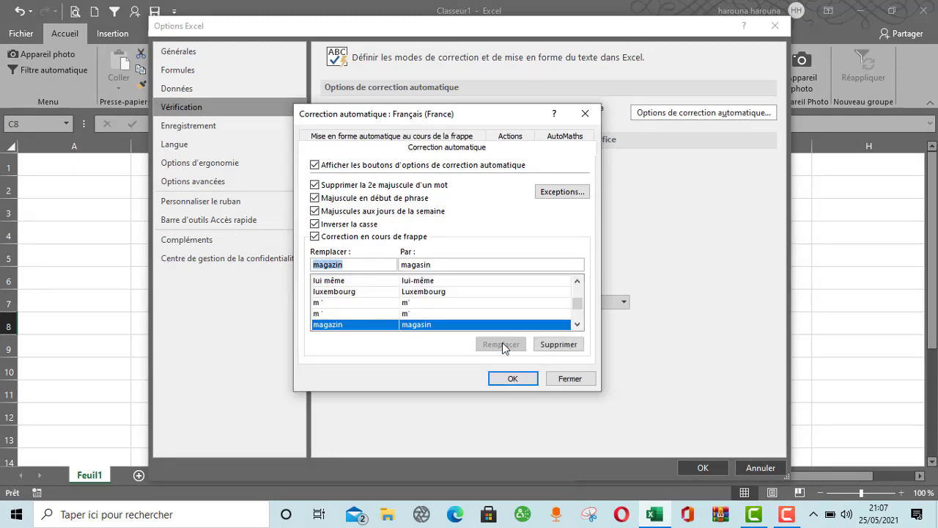
click(513, 378)
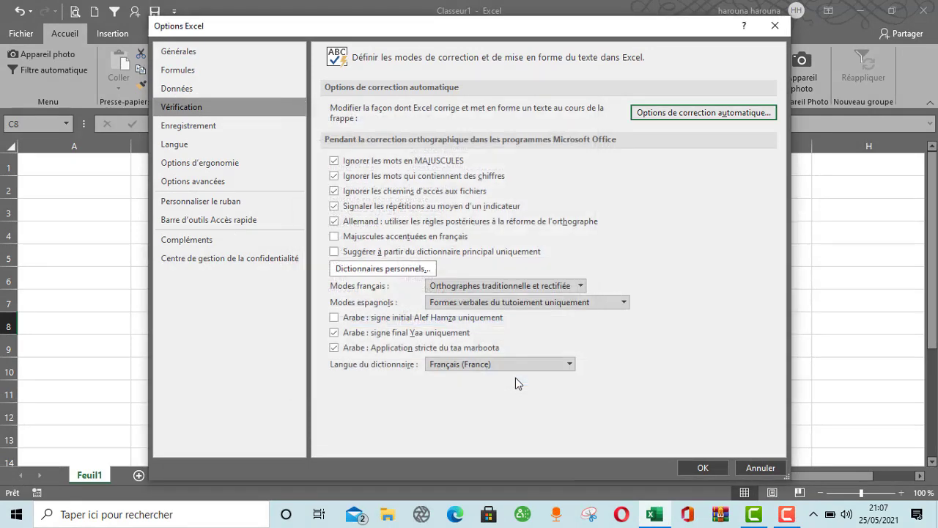
click(703, 467)
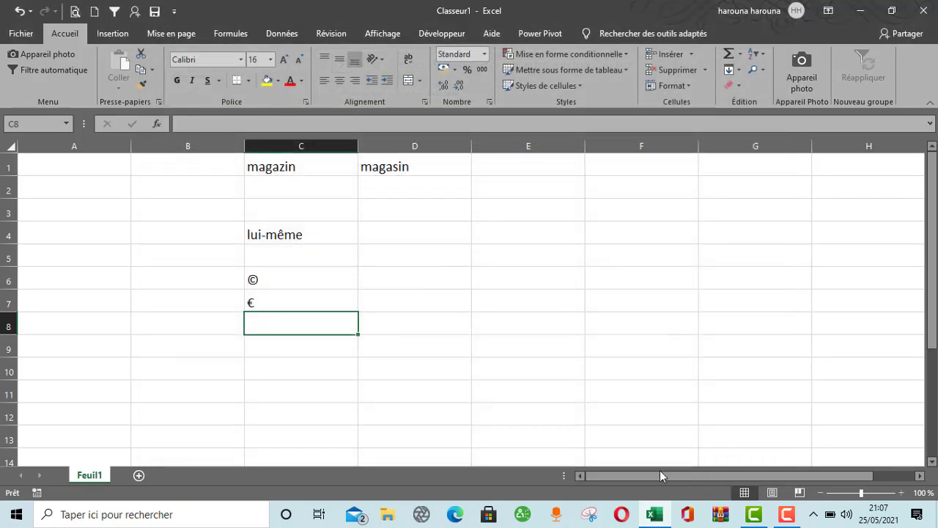
Step: Enter "magazin" in cell A1 to test the new automatic correction entry
click(87, 167)
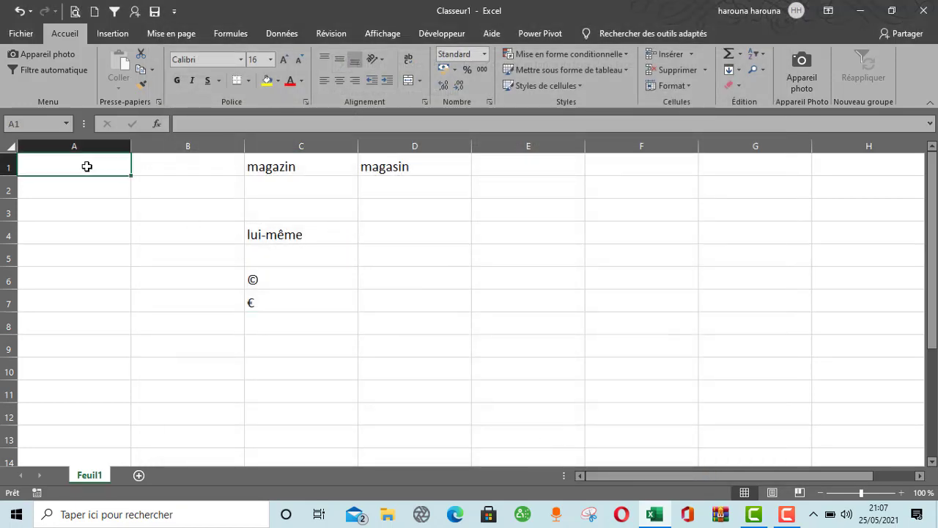
text(magazin)
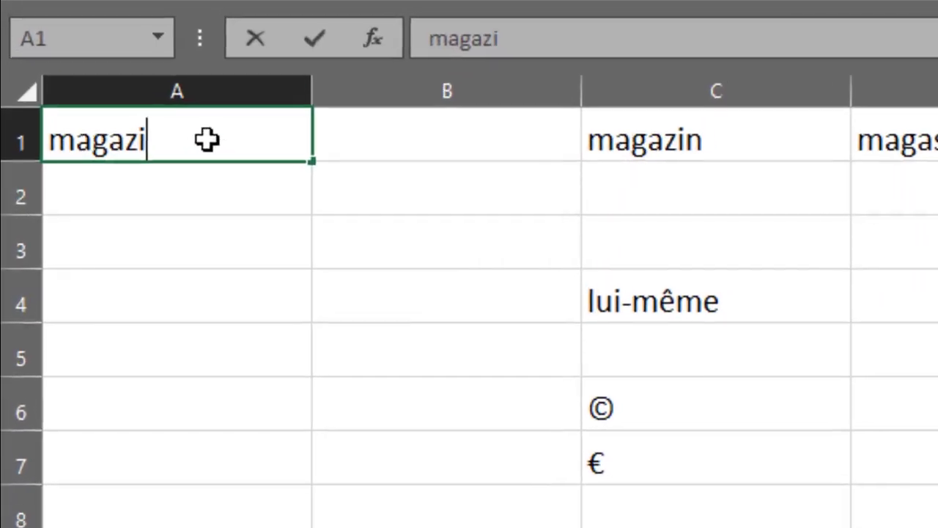
key(Tab)
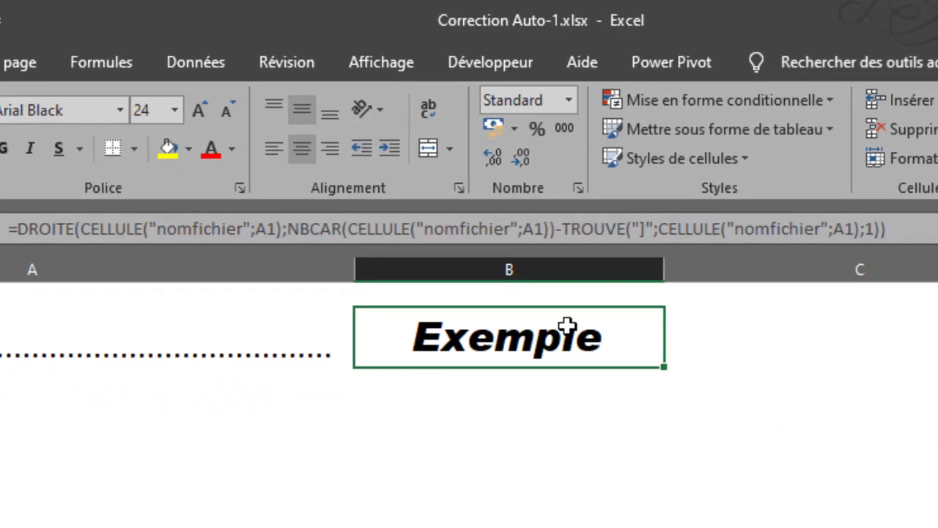
Step: Copy the full DROITE sheet-name formula from cell B2 of Correction Auto-1.xlsx without altering the cell
drag(906, 233, 2, 224)
key(ctrl+c)
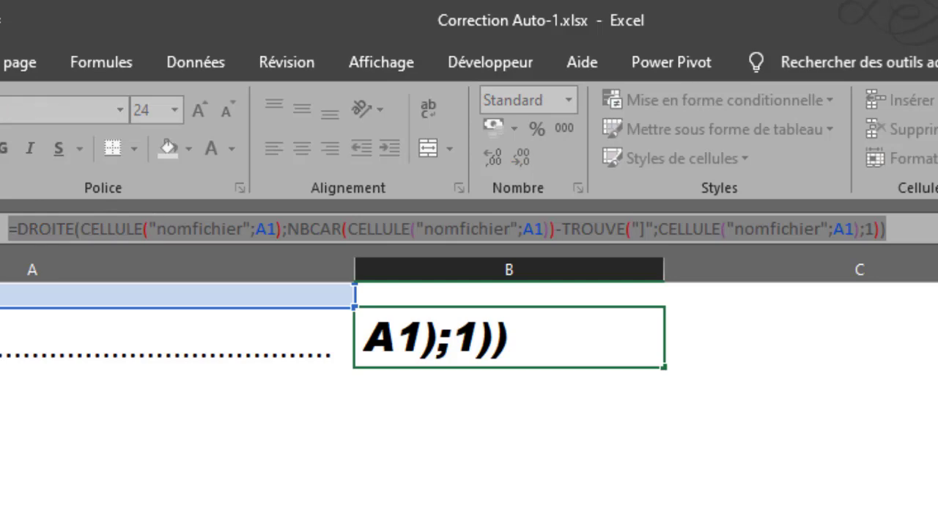
key(Escape)
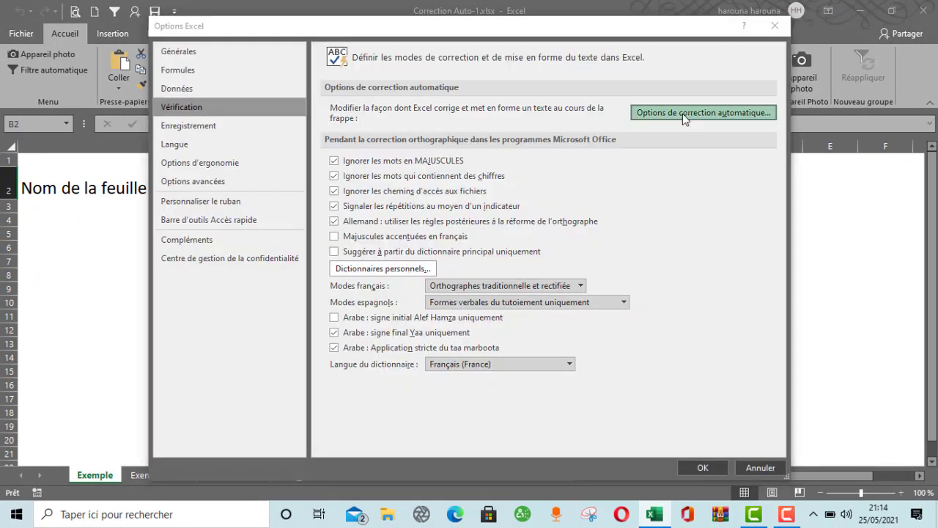
Step: Add an automatic correction entry replacing "ONG@" with the copied DROITE sheet-name formula and save the options
click(683, 114)
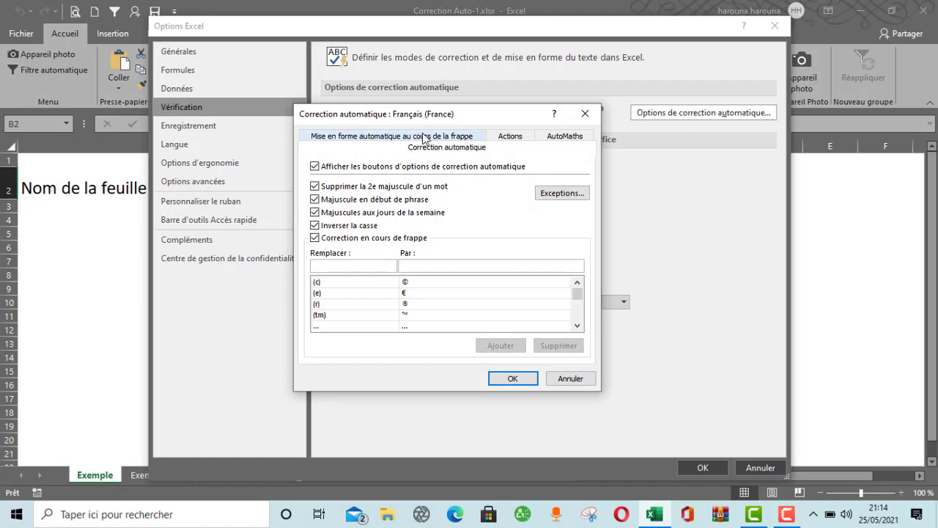
drag(409, 120, 451, 145)
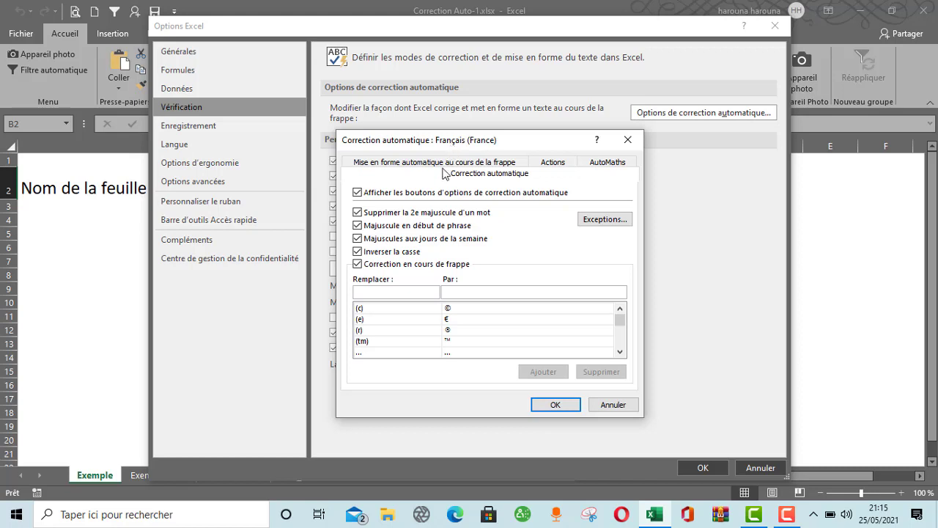
click(374, 291)
text(ONG)
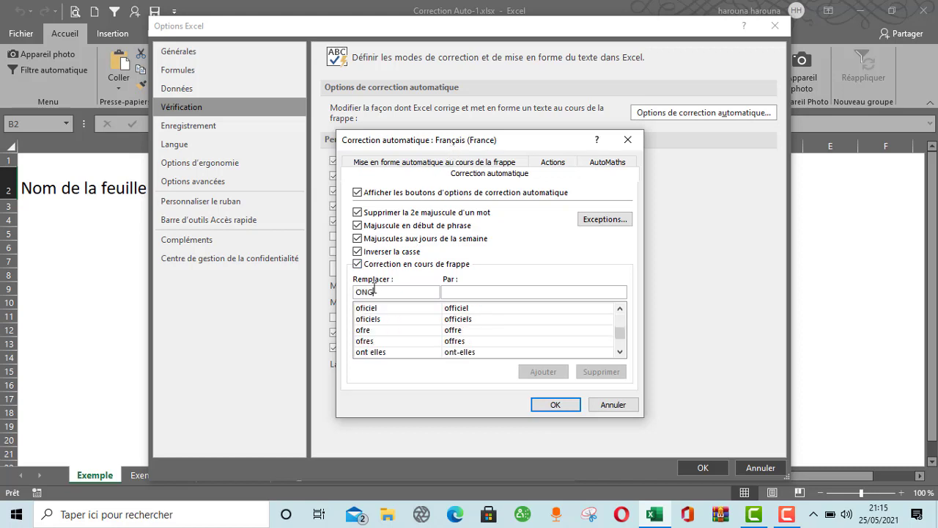
text(@)
click(453, 292)
key(ctrl+v)
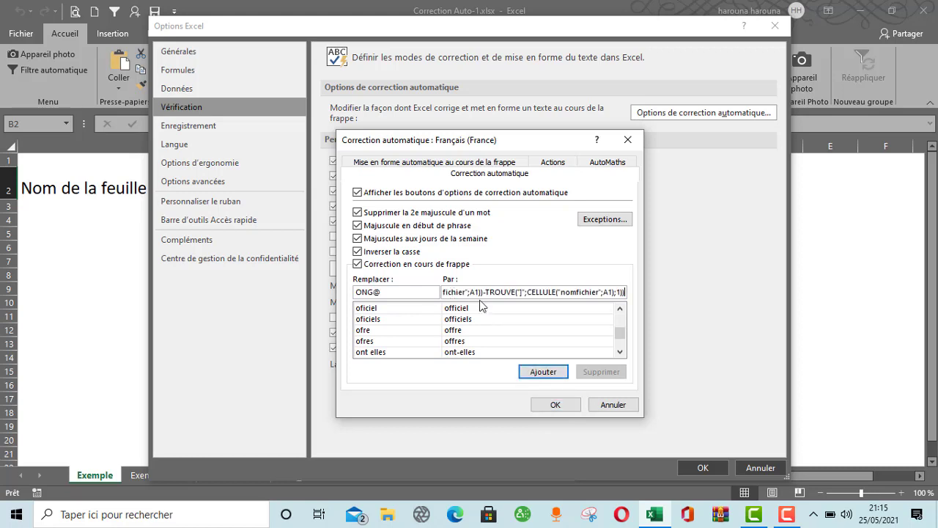
click(535, 372)
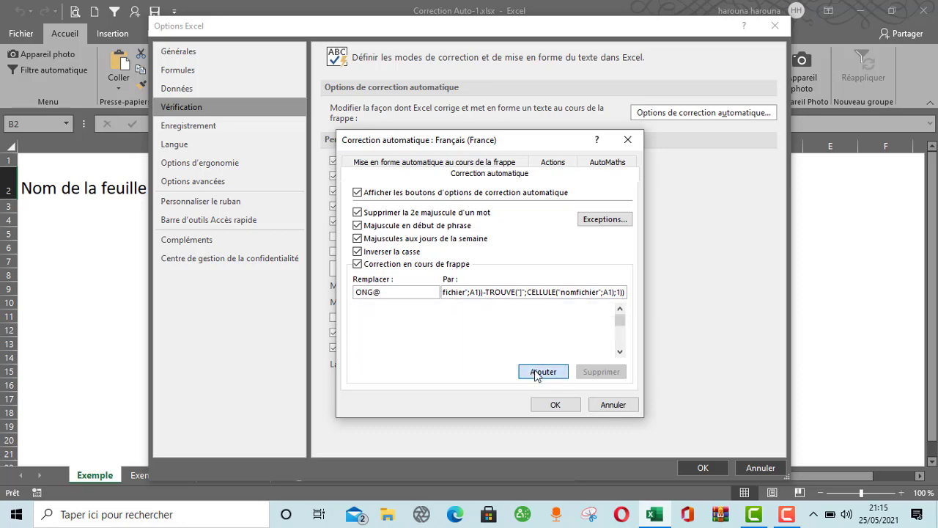
click(555, 405)
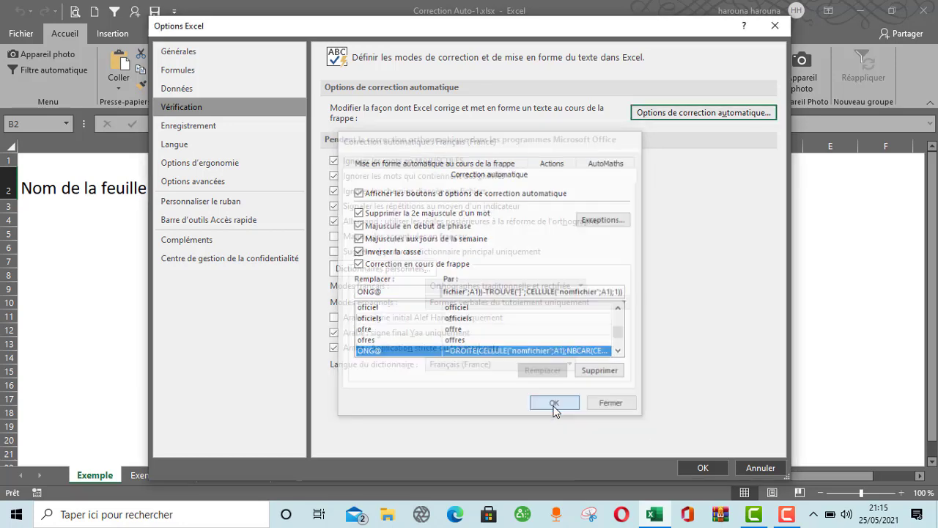
click(705, 469)
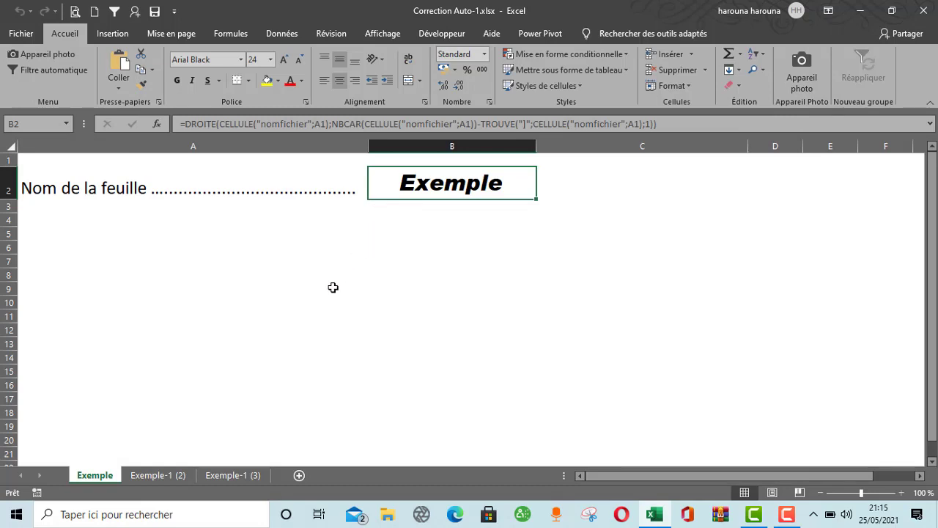
Step: Enter "ONG@" in cell B2 of sheet Exemple-1 (2) to insert the sheet-name formula
click(158, 476)
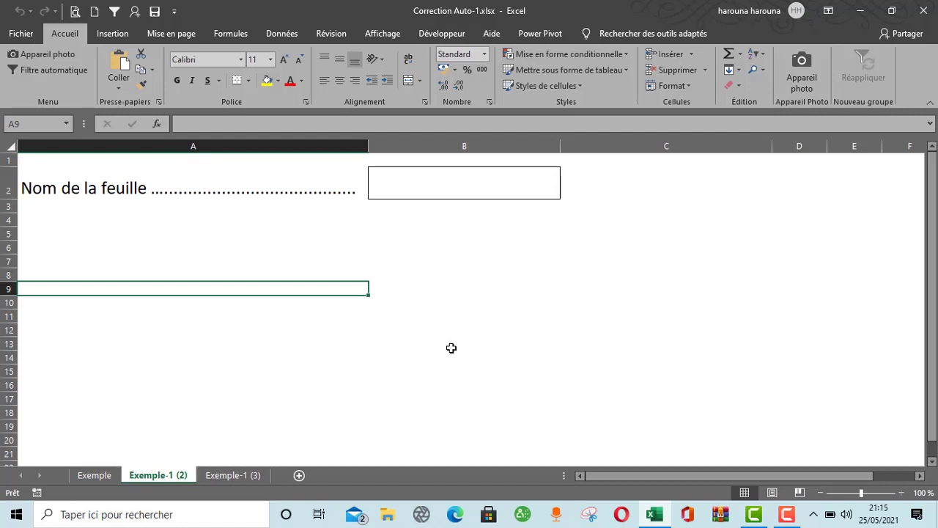
click(434, 182)
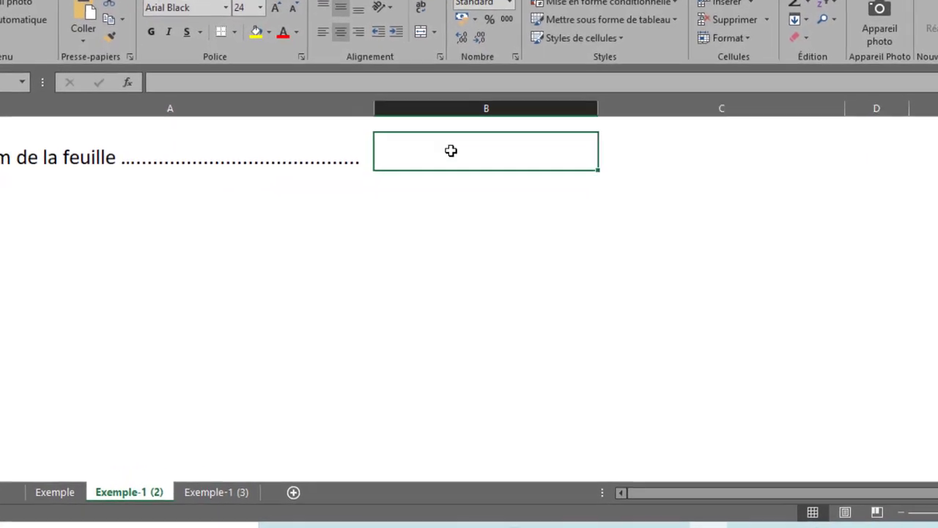
text(ON)
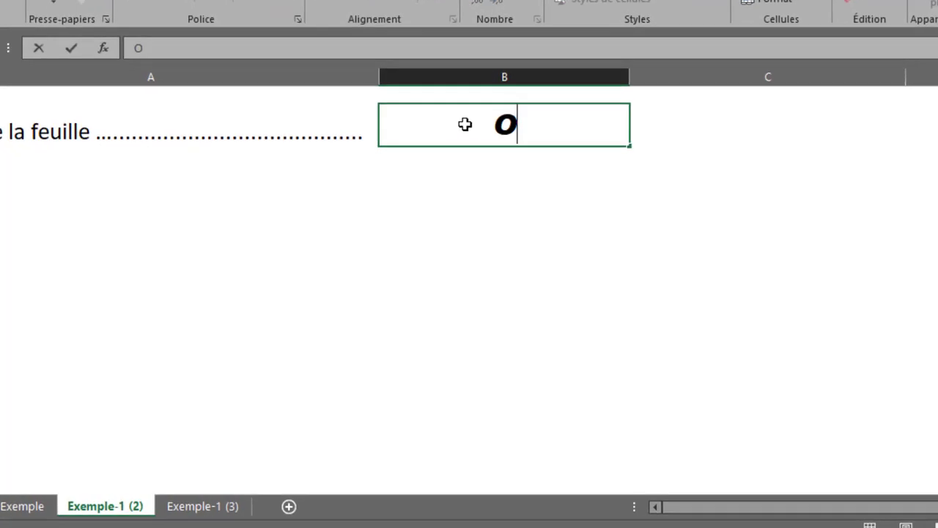
text(G@)
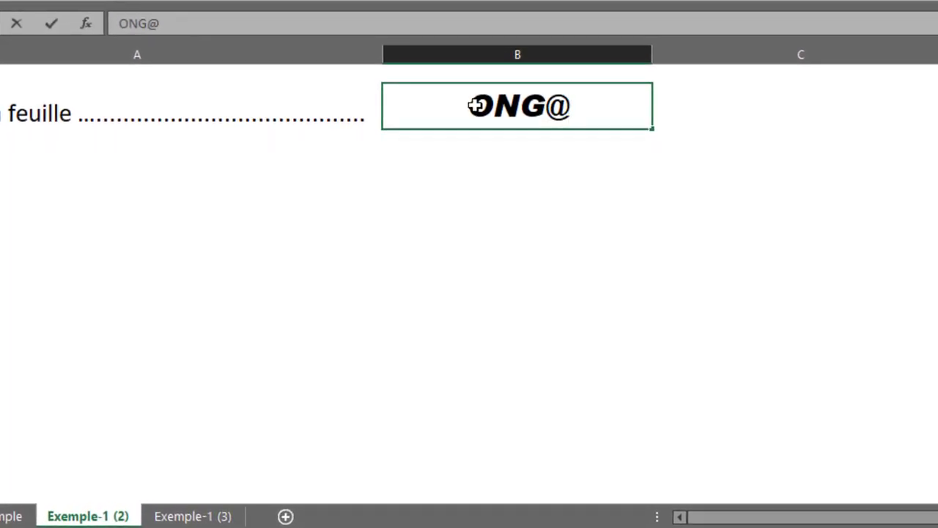
key(Return)
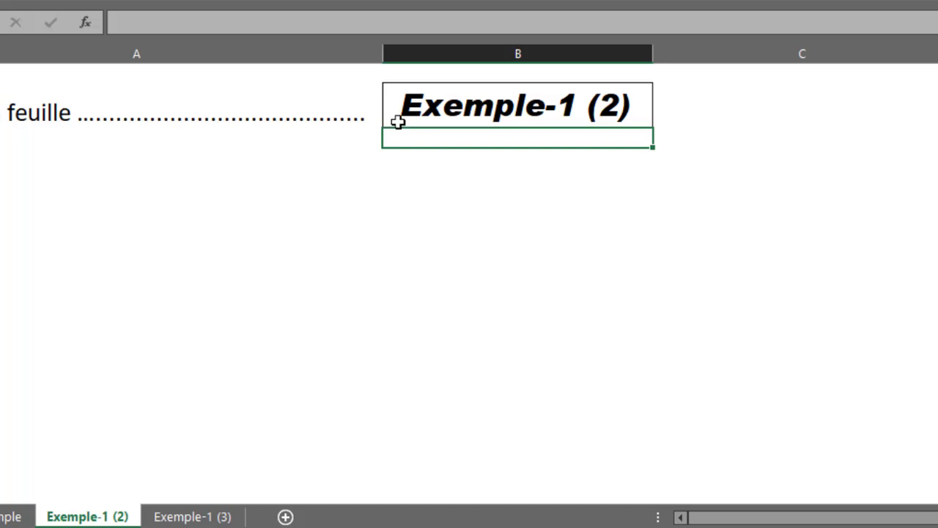
Step: Expand the "ONG@" shortcut into the full DROITE formula in cell B2 of sheet Exemple-1 (3) and commit it
click(188, 518)
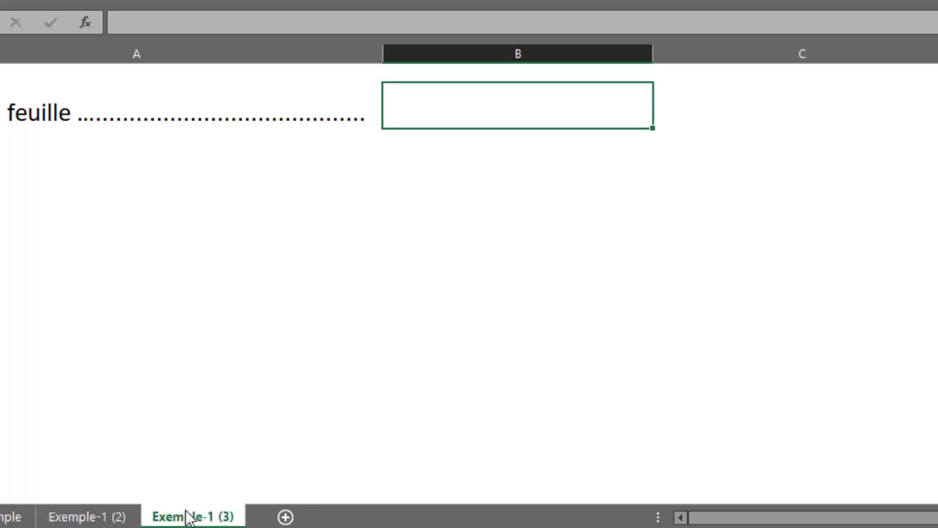
double_click(469, 113)
text(ONG)
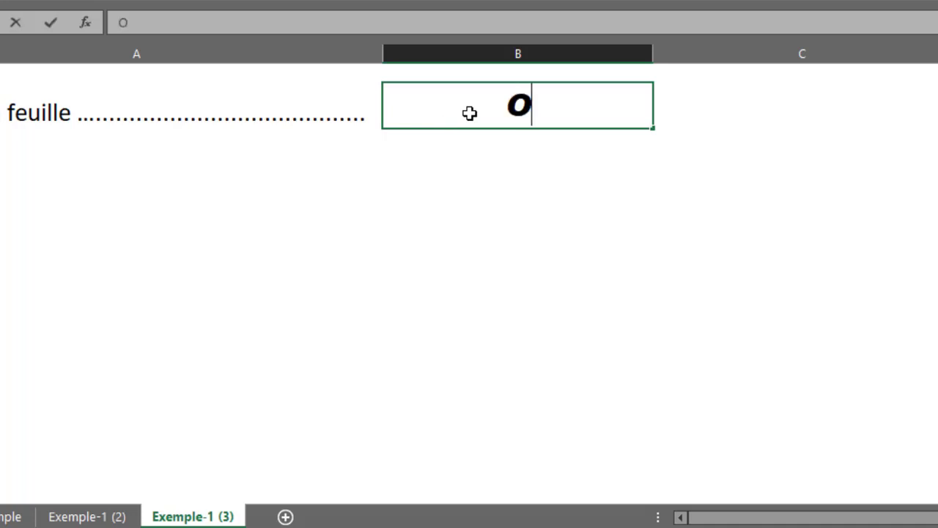
text(@)
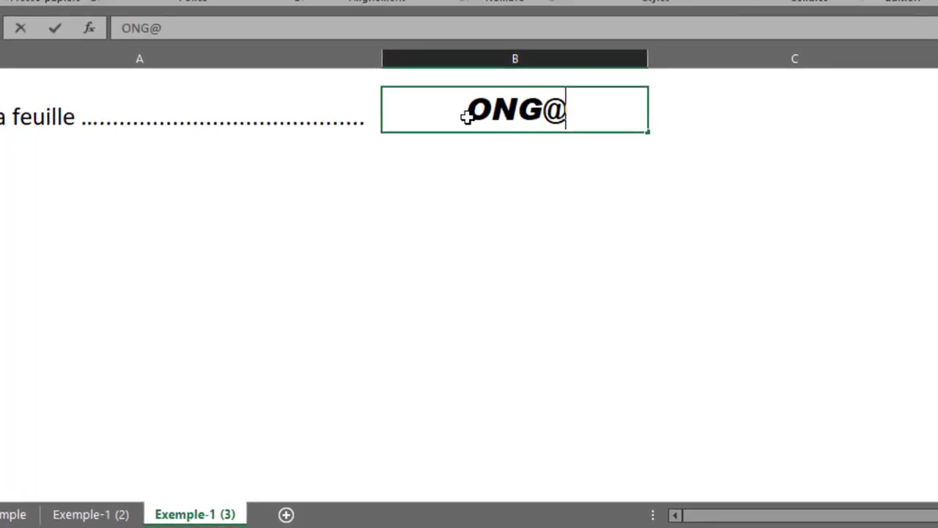
key(BackSpace)
key(BackSpace)
key(BackSpace)
key(BackSpace)
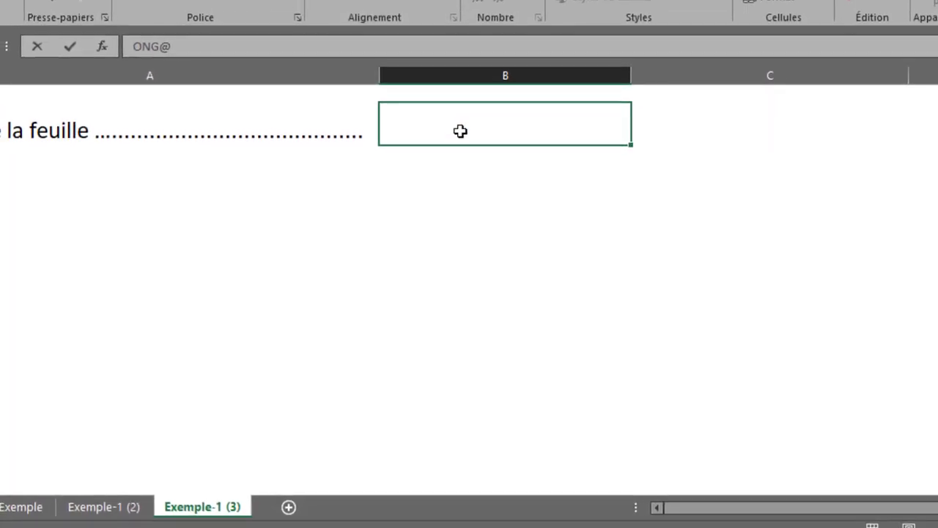
text(=DROITE(CELLULE("nomfichier";A1);NBCAR(CELLULE("nomfichier";A1))-TROUVE("]";CELLULE("nomfichier";A1);1)))
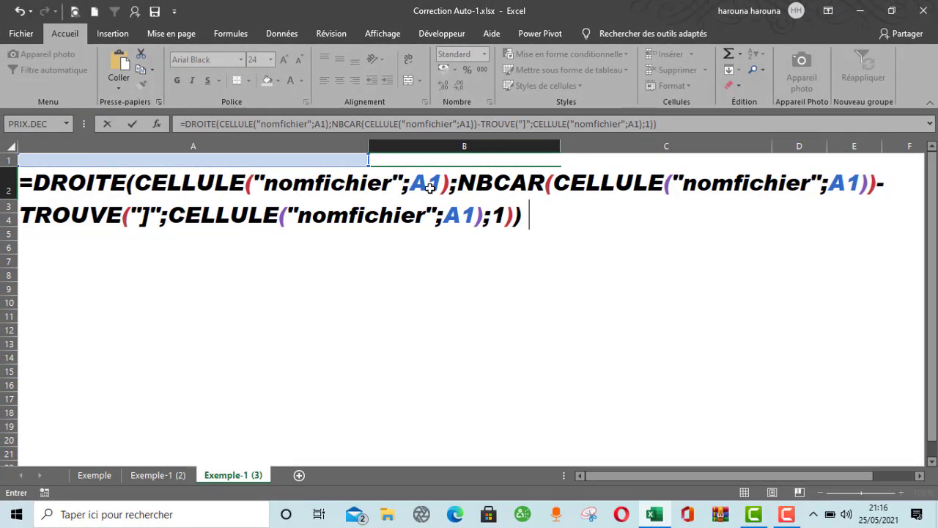
key(Return)
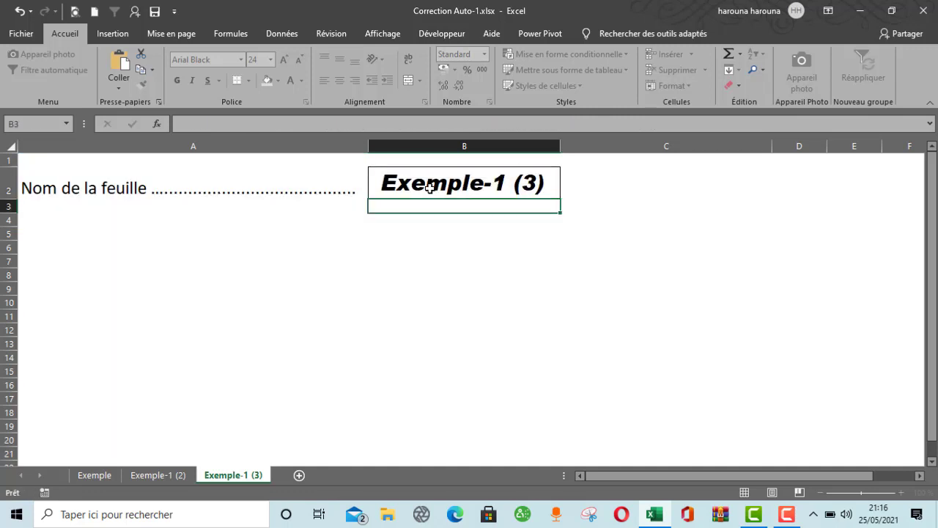
click(438, 190)
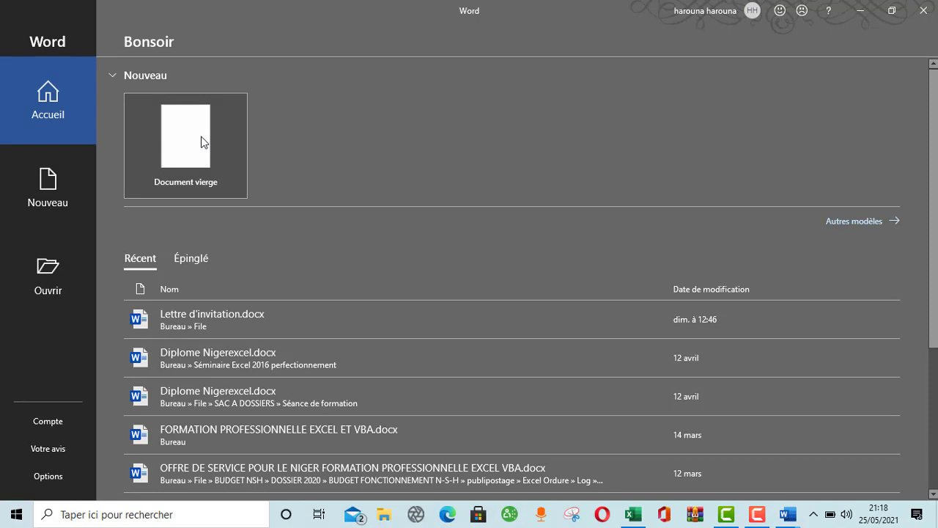
Step: Create a blank document in Word and expand the "ONG@" shortcut into the DROITE formula text
click(203, 141)
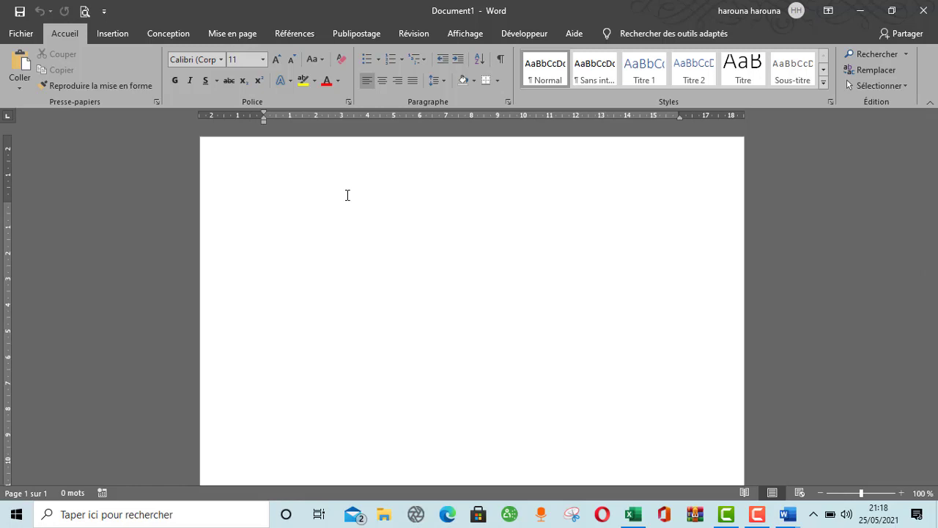
text(ONGLET)
key(Return)
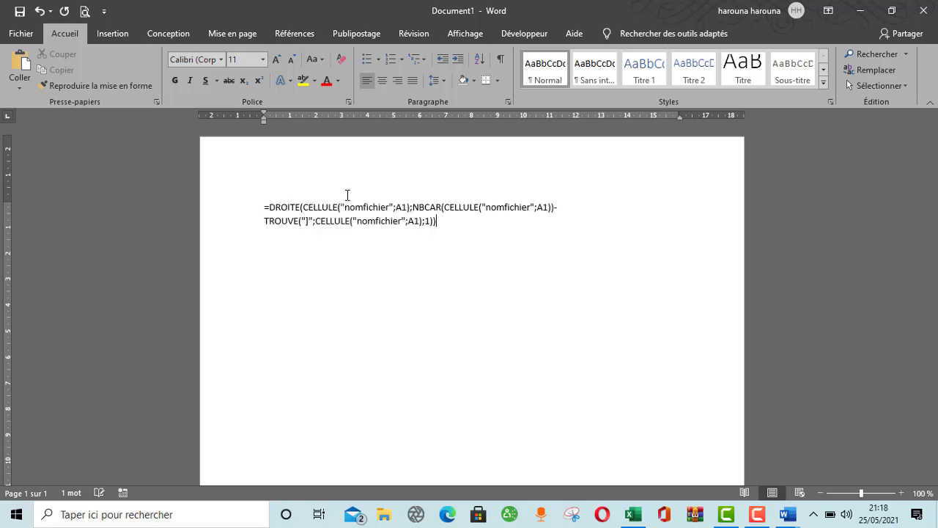